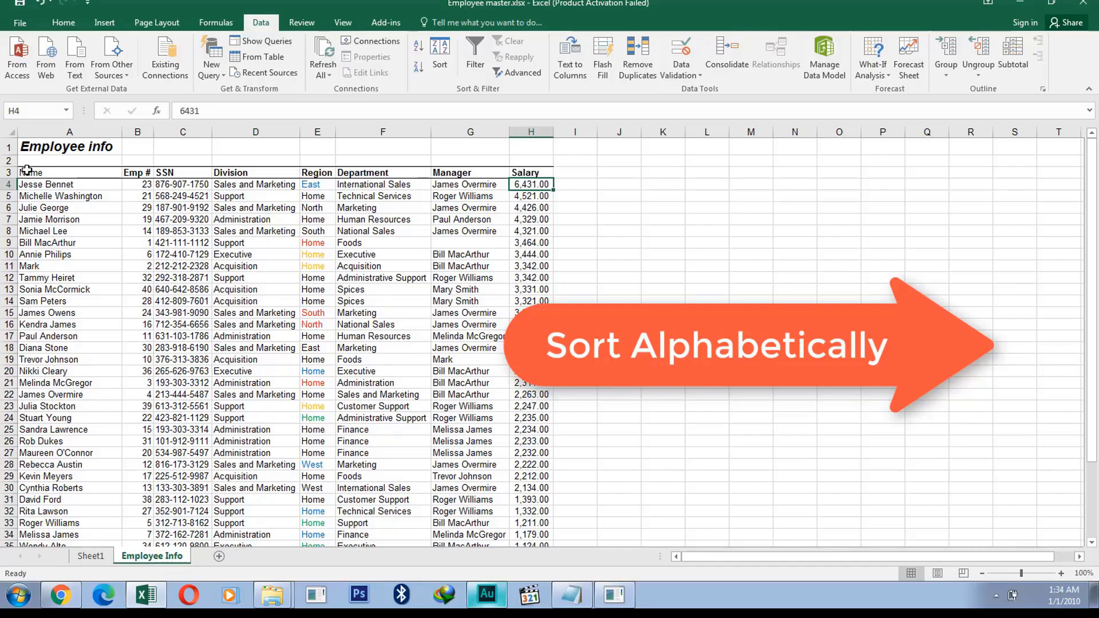
# Select the whole Employee info table, from the Name header through the last Salary row.
pyautogui.moveTo(27, 170); pyautogui.dragTo(539, 495)
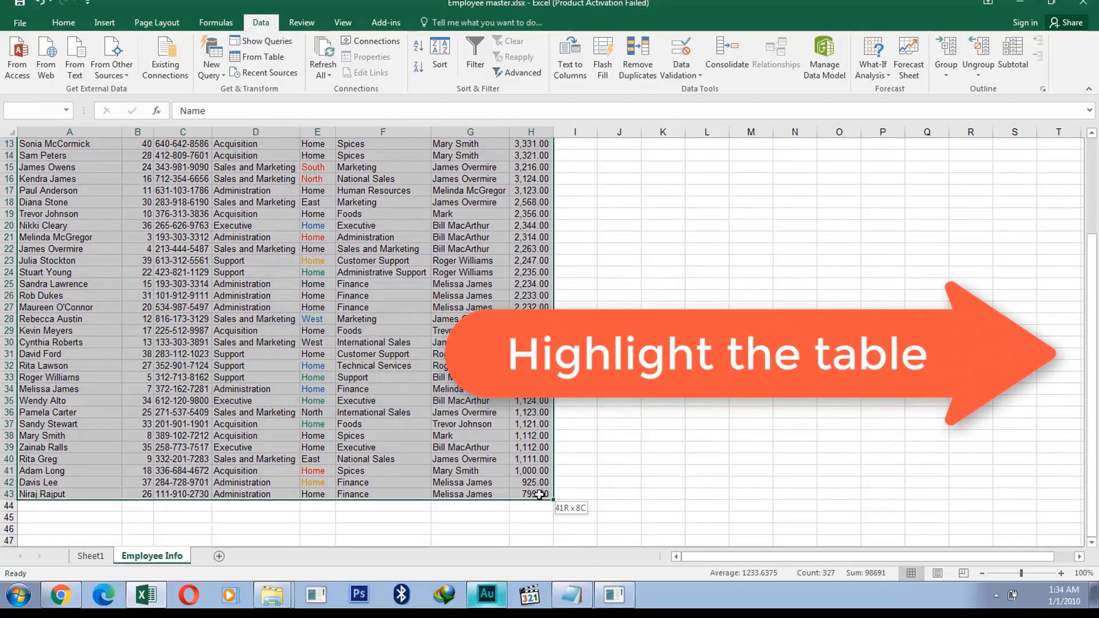
pyautogui.scroll(4, 377, 333)
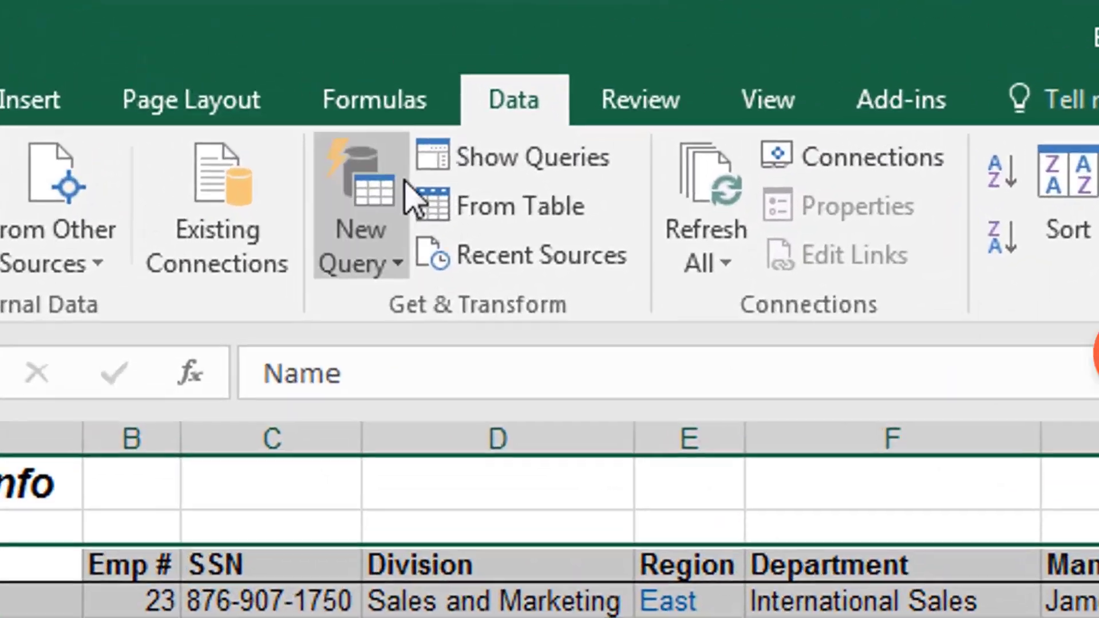
pyautogui.click(216, 23)
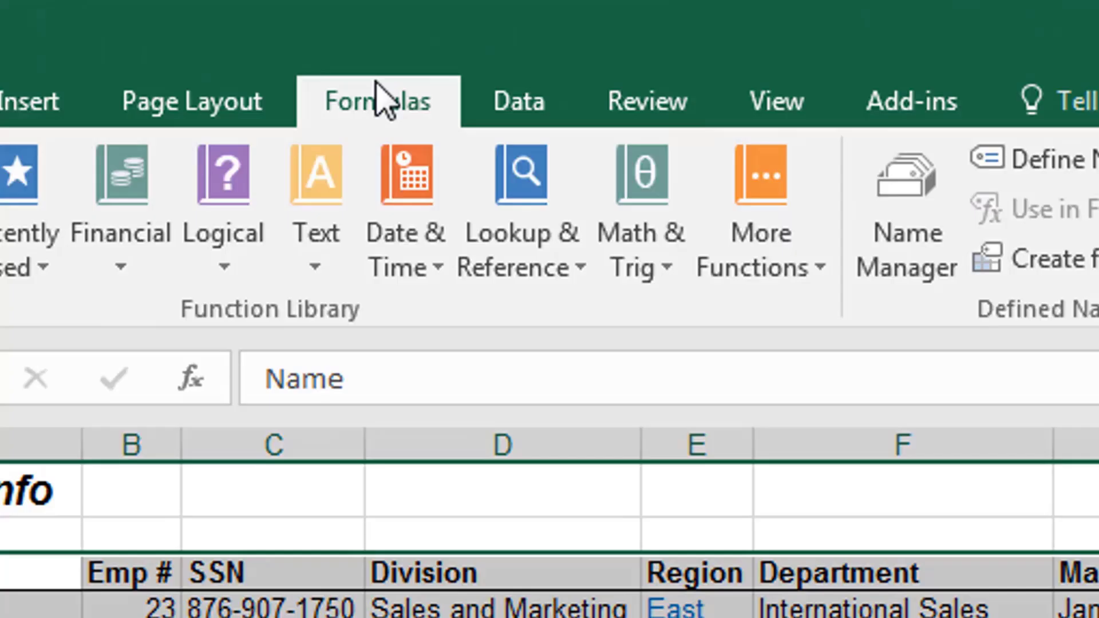
pyautogui.click(519, 106)
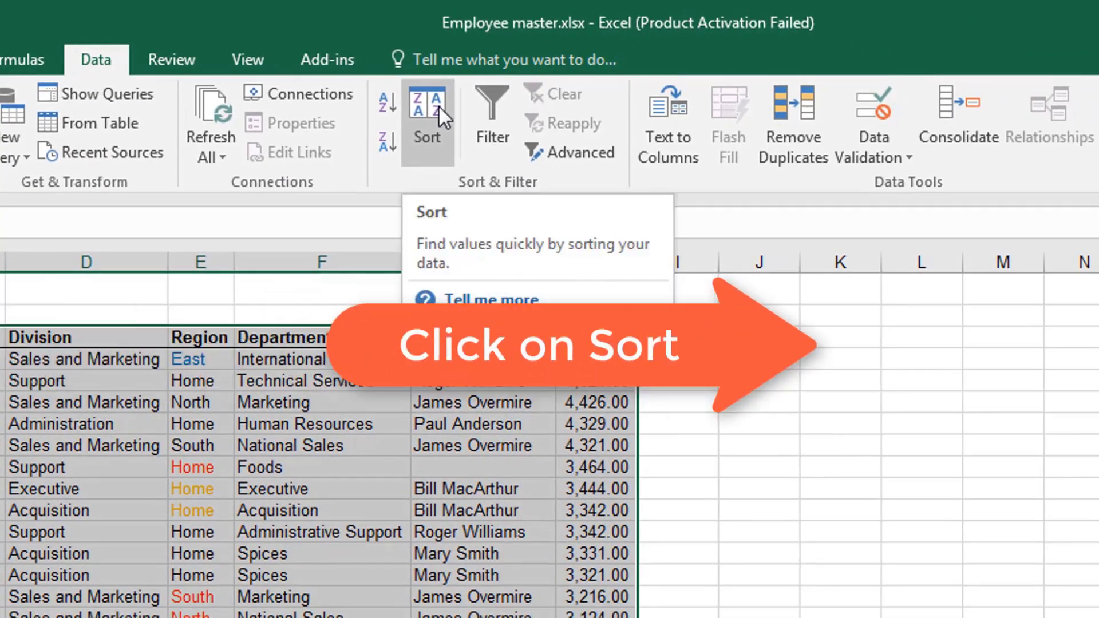
# In the Sort dialog, set Sort by to the Name column with A to Z order.
pyautogui.click(439, 106)
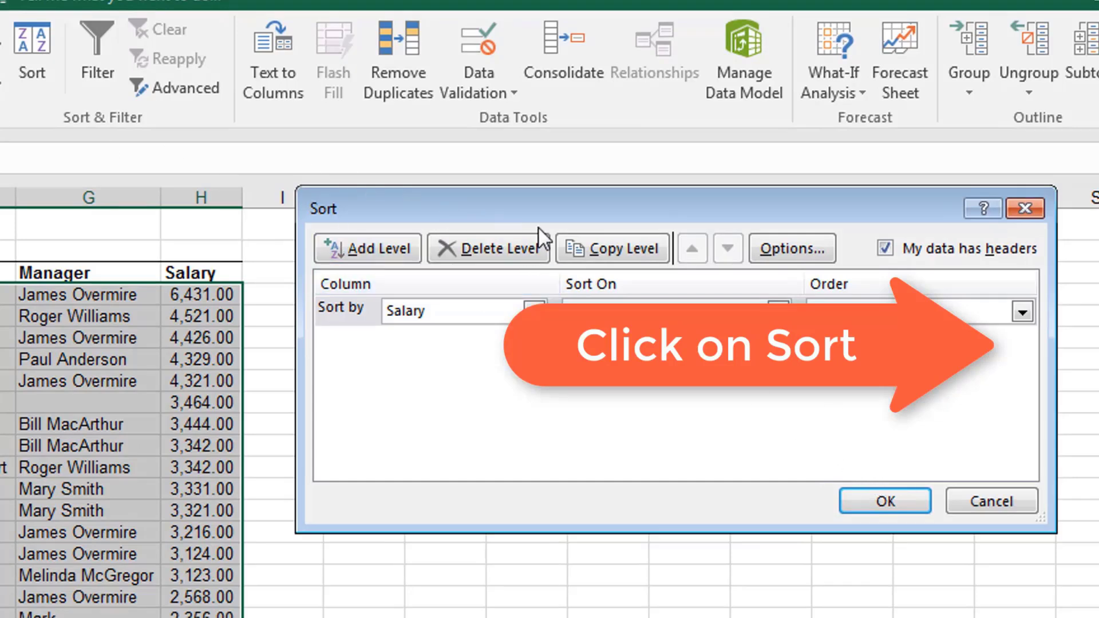
pyautogui.moveTo(613, 218); pyautogui.dragTo(564, 239)
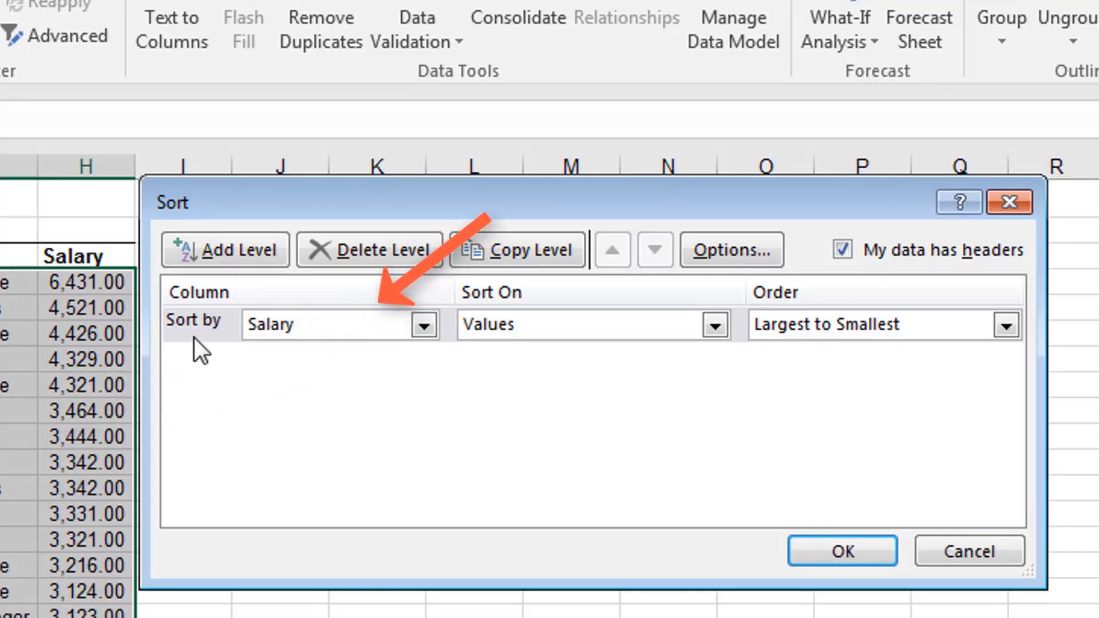
pyautogui.click(428, 331)
pyautogui.click(338, 353)
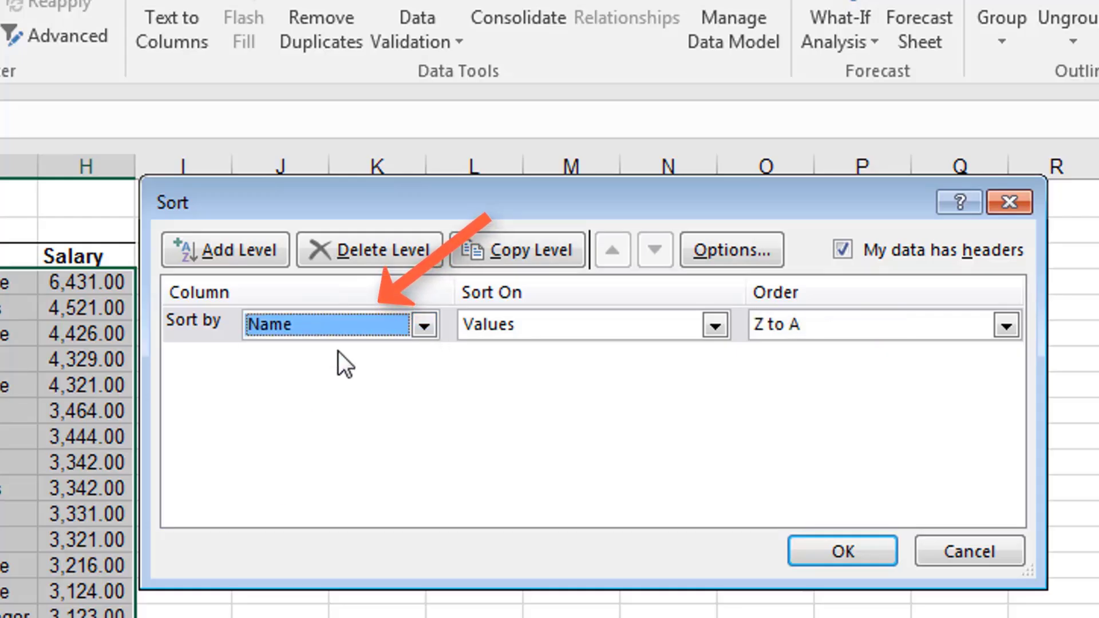
pyautogui.click(1005, 327)
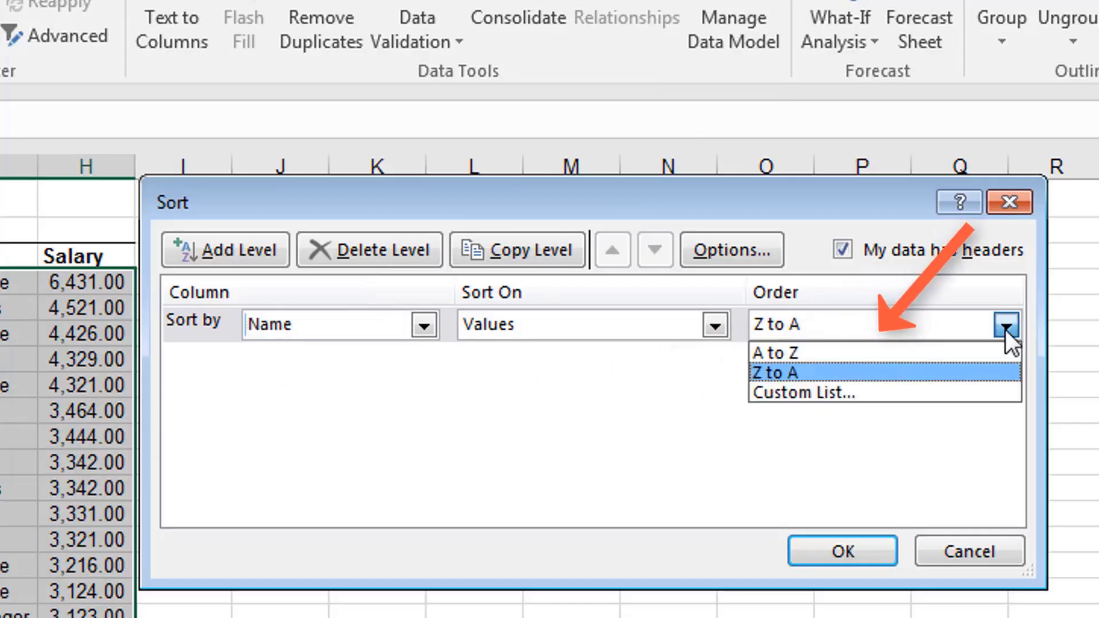
pyautogui.click(797, 354)
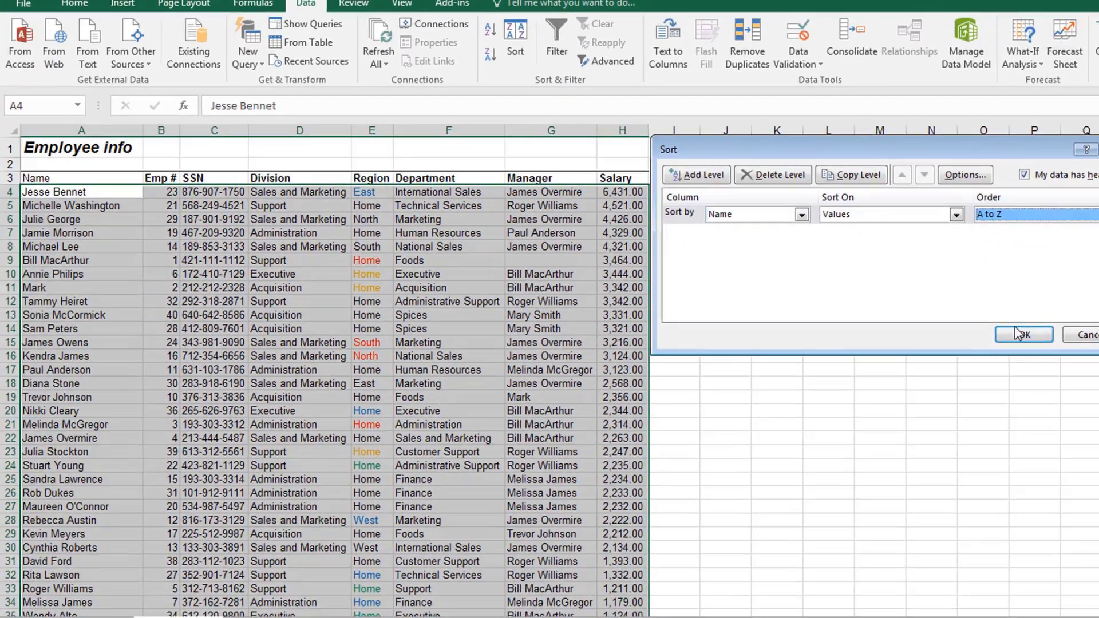
pyautogui.click(1019, 338)
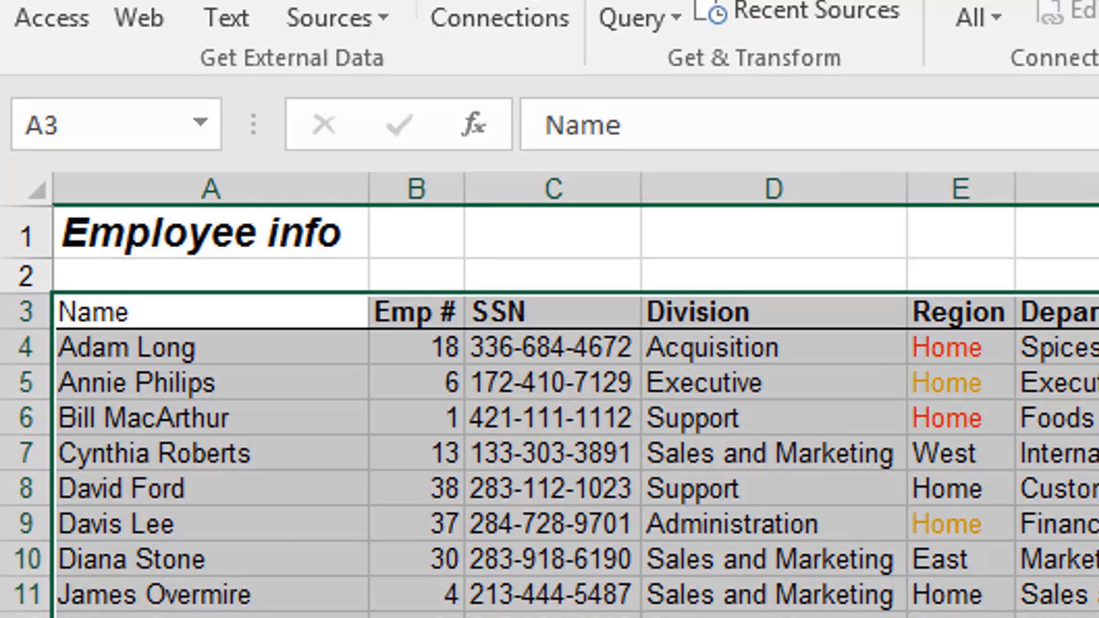
pyautogui.click(837, 483)
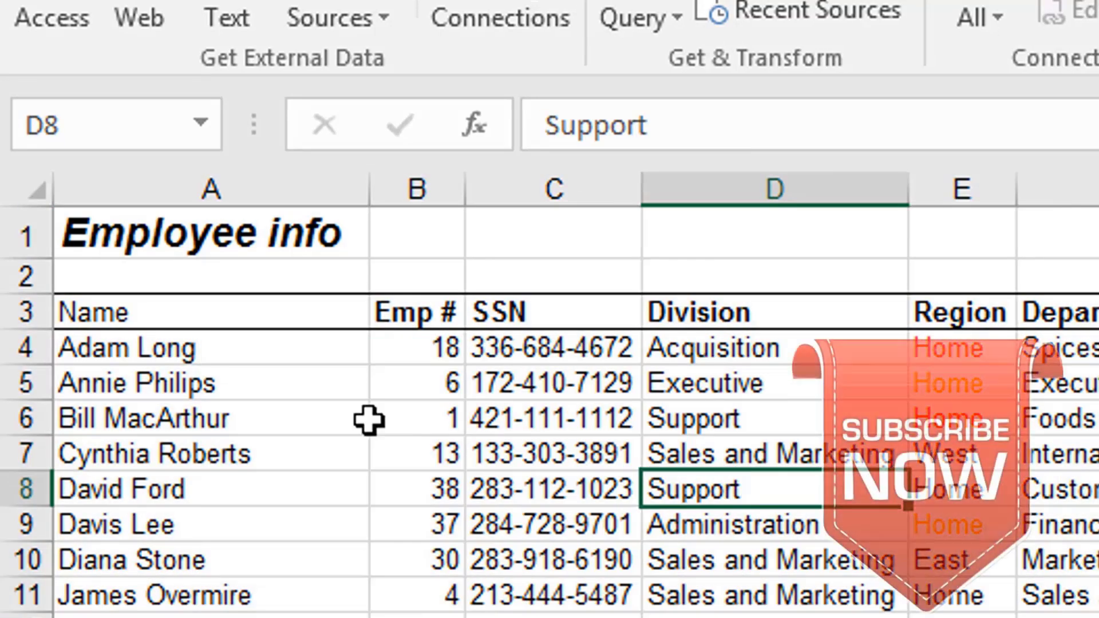
pyautogui.moveTo(144, 350); pyautogui.dragTo(121, 93)
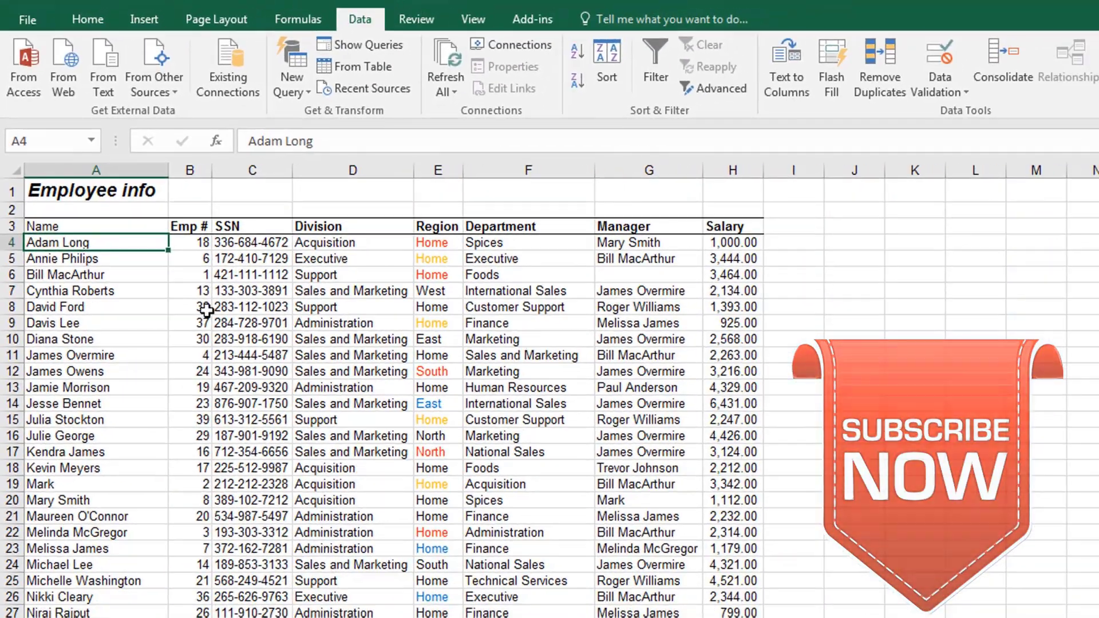
pyautogui.click(90, 223)
pyautogui.hotkey('ctrl', 'a')
pyautogui.scroll(-3, 549, 389)
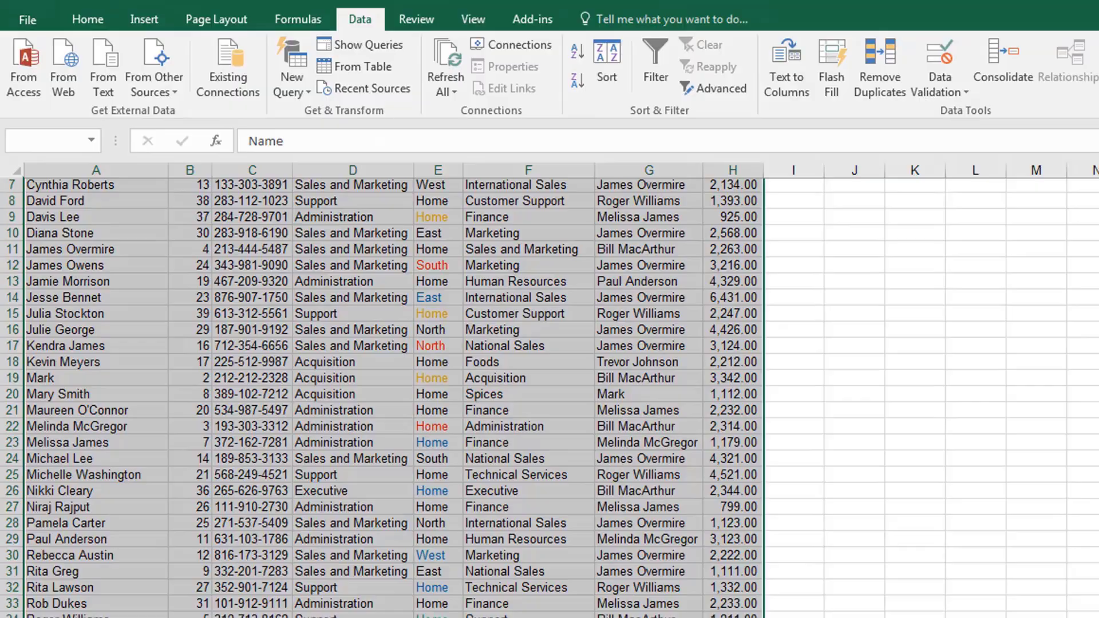
pyautogui.scroll(-1, 550, 389)
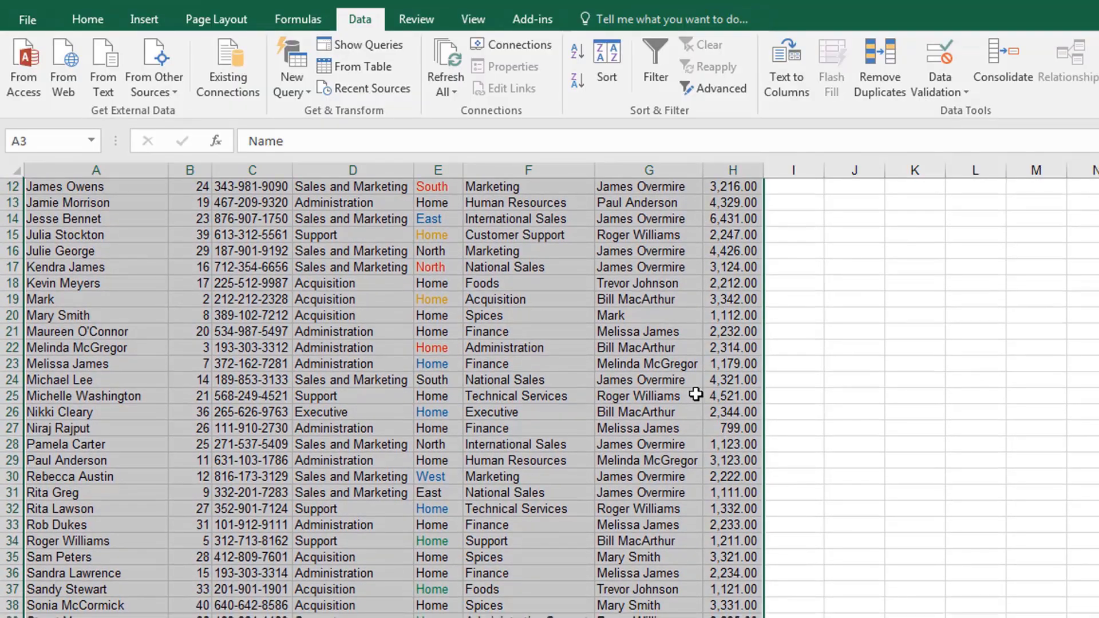
pyautogui.scroll(4, 668, 325)
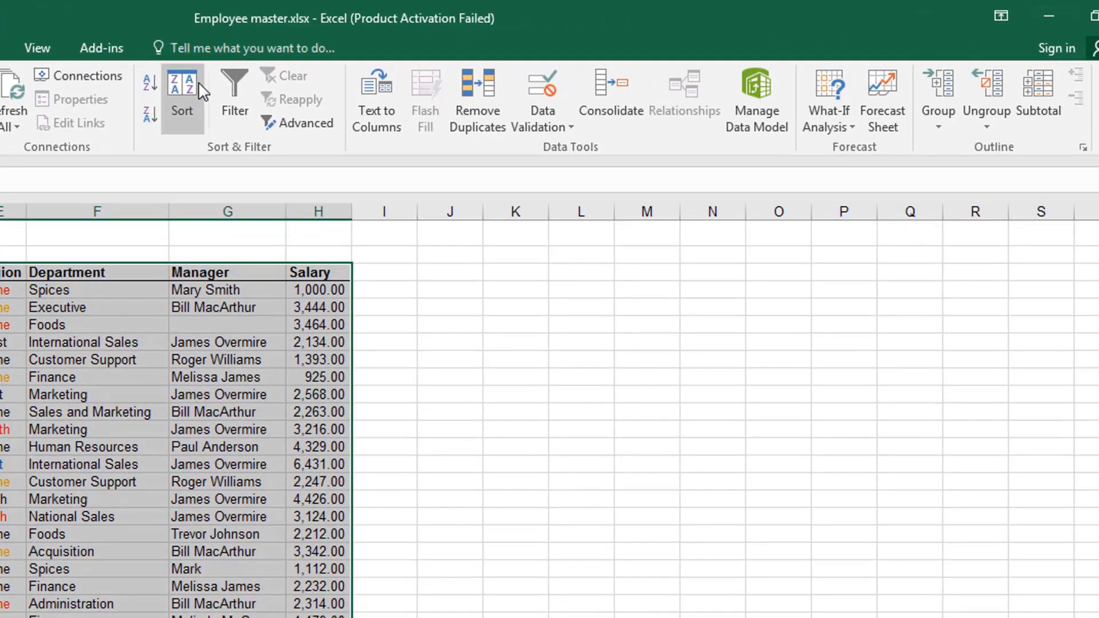
# Change the Name sort order to Z to A and apply it to the employee table.
pyautogui.click(198, 82)
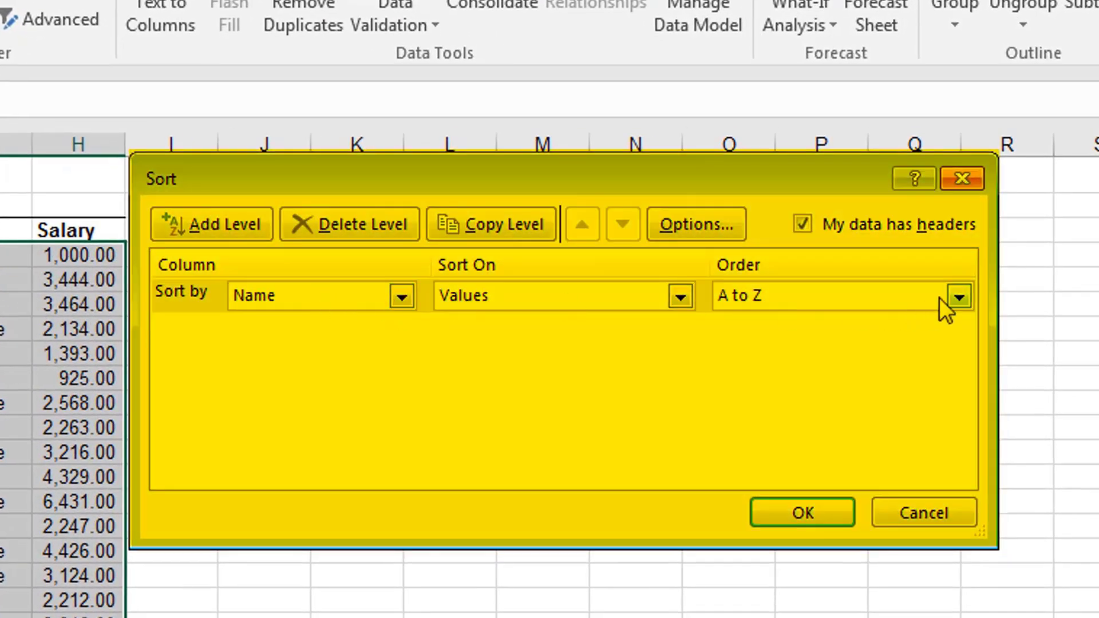
pyautogui.click(953, 295)
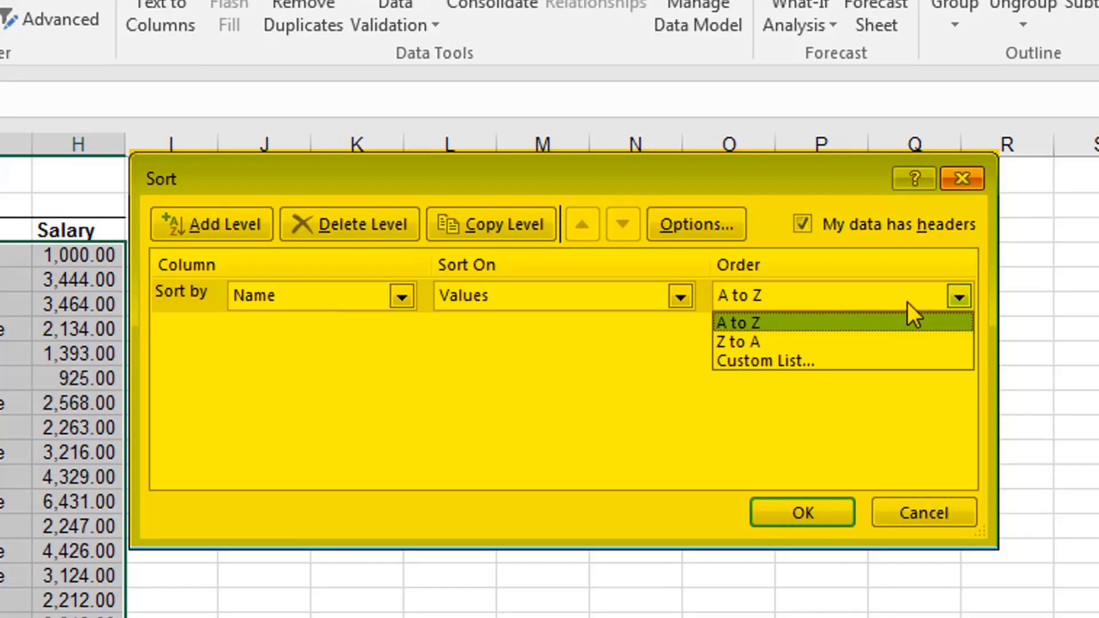
pyautogui.click(756, 341)
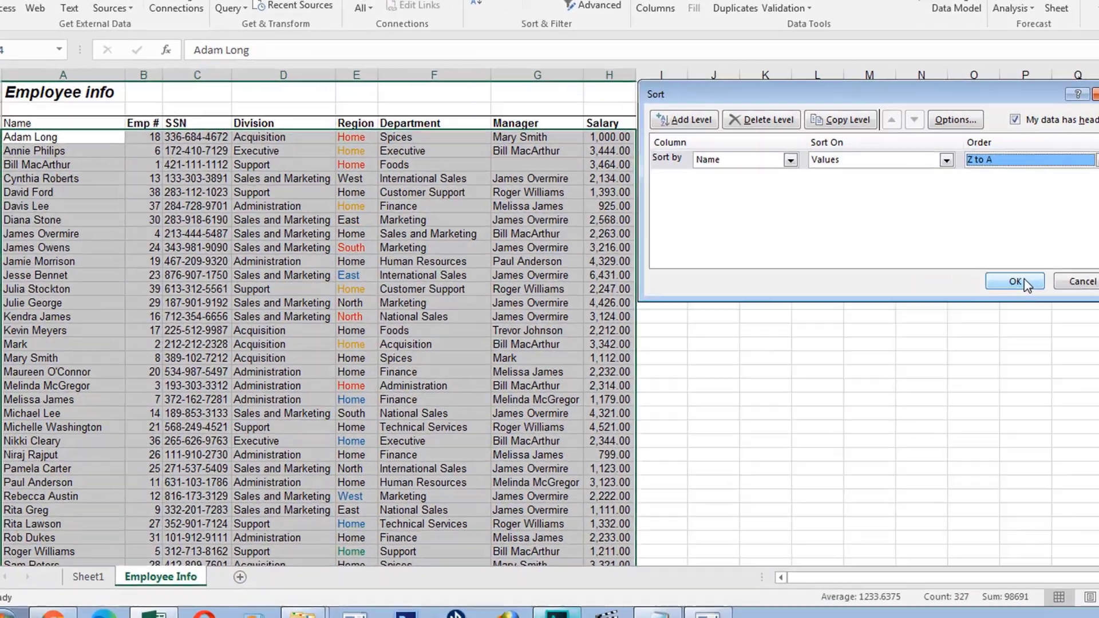
pyautogui.click(803, 513)
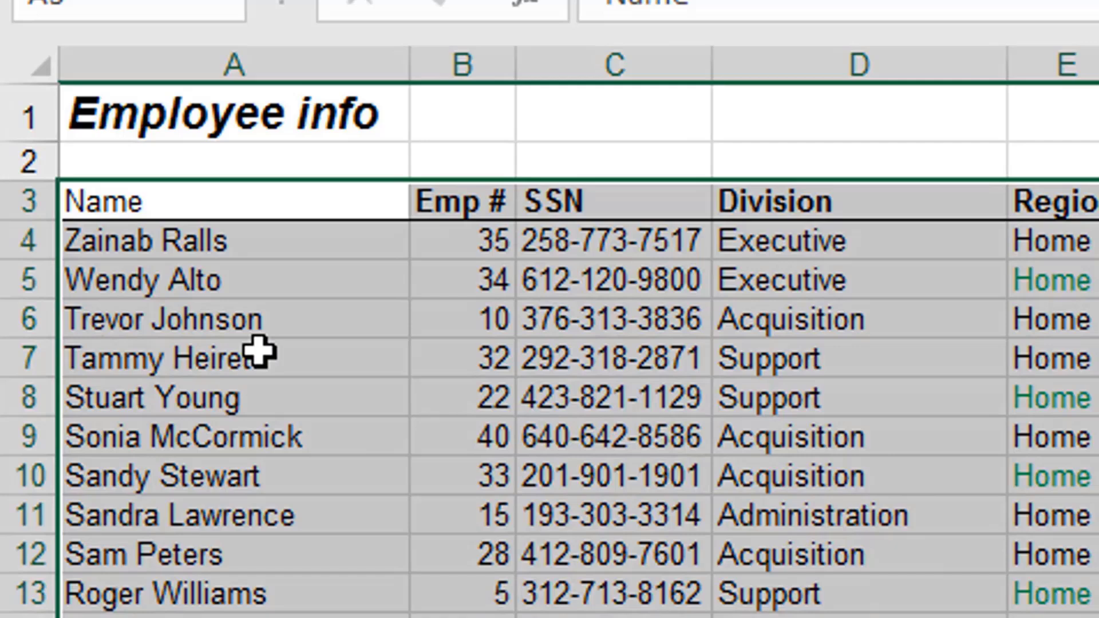
pyautogui.scroll(-7, 258, 352)
pyautogui.scroll(7, 550, 347)
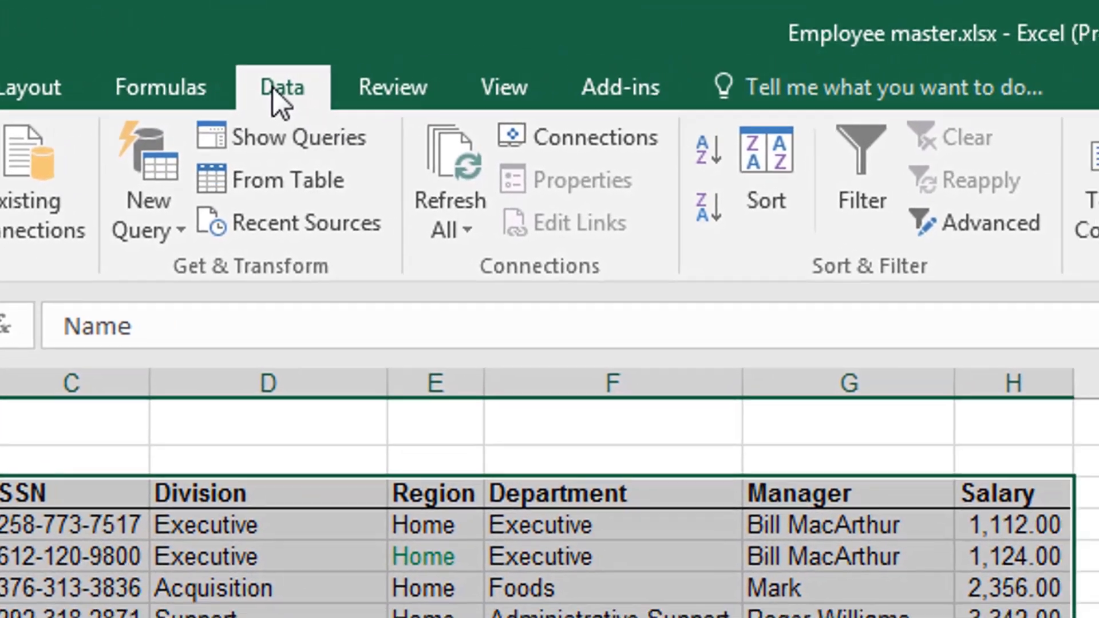
# Sort by Division A to Z, then select the sorted Division entries in column D.
pyautogui.click(779, 175)
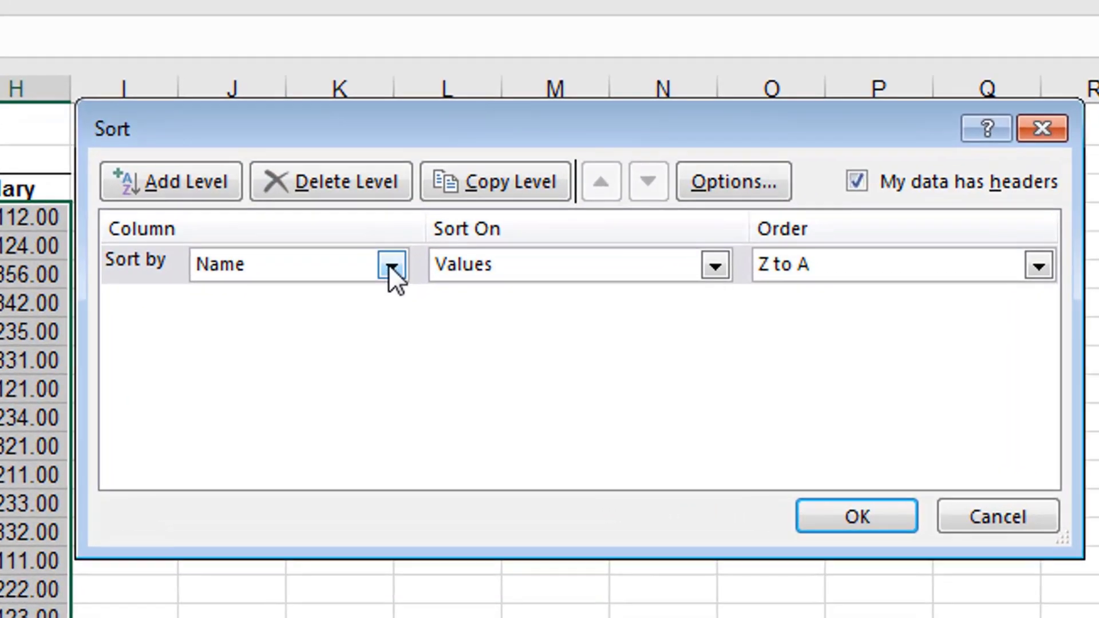
pyautogui.click(438, 340)
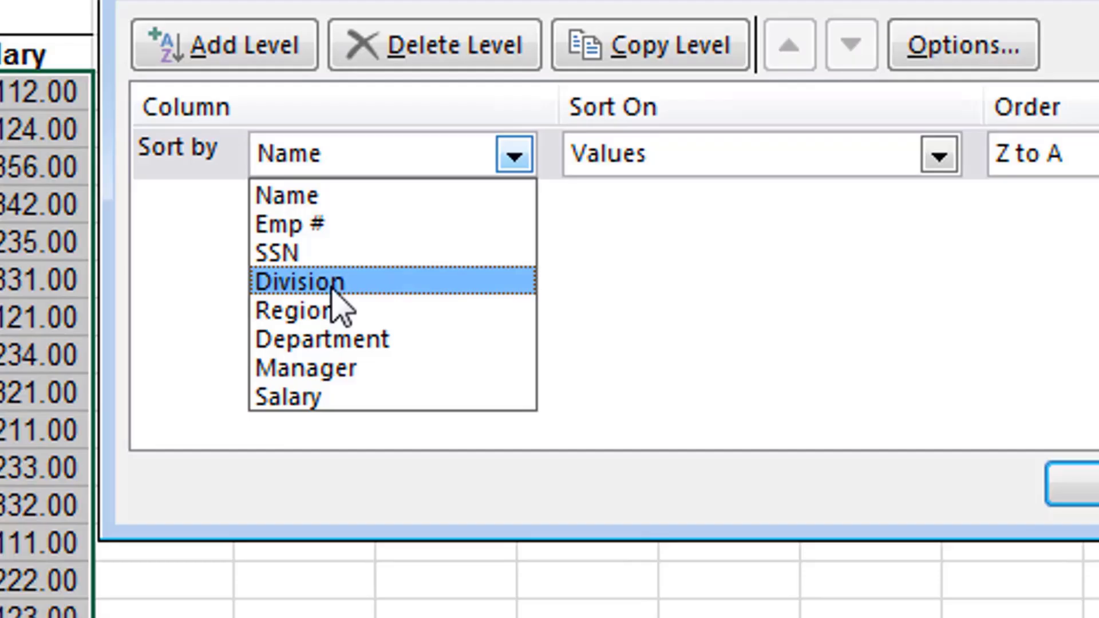
pyautogui.click(297, 286)
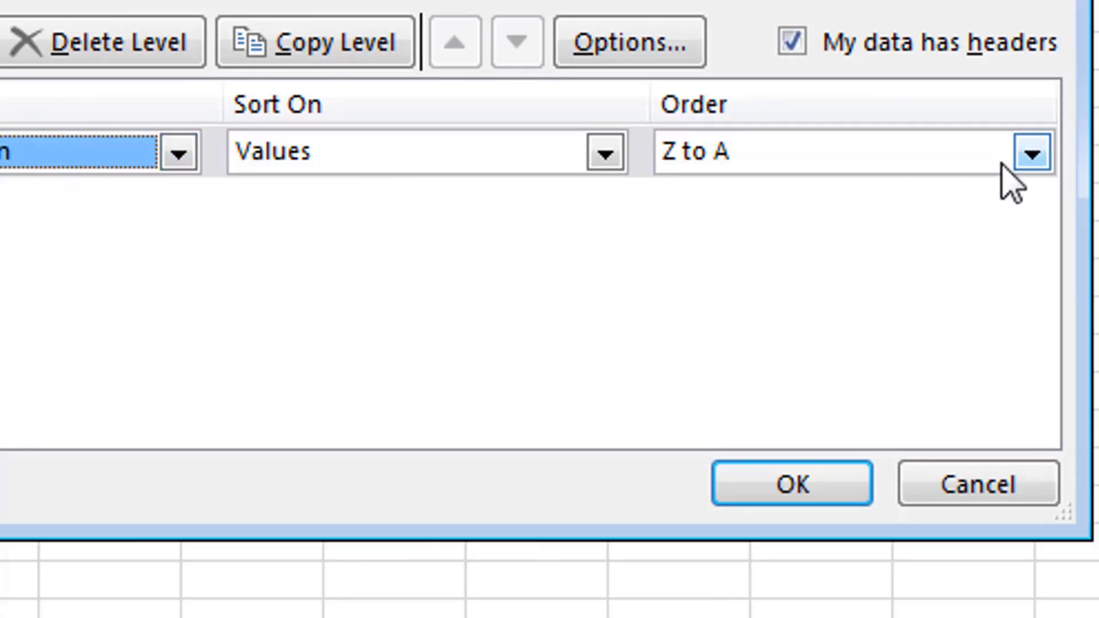
pyautogui.click(1030, 154)
pyautogui.click(780, 199)
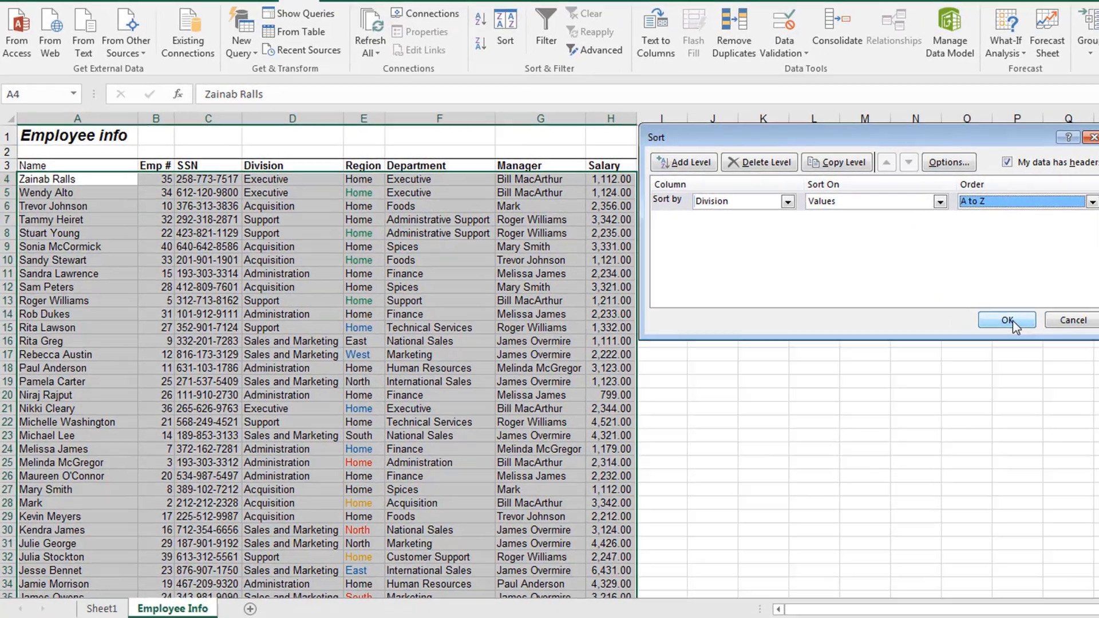
pyautogui.click(1007, 321)
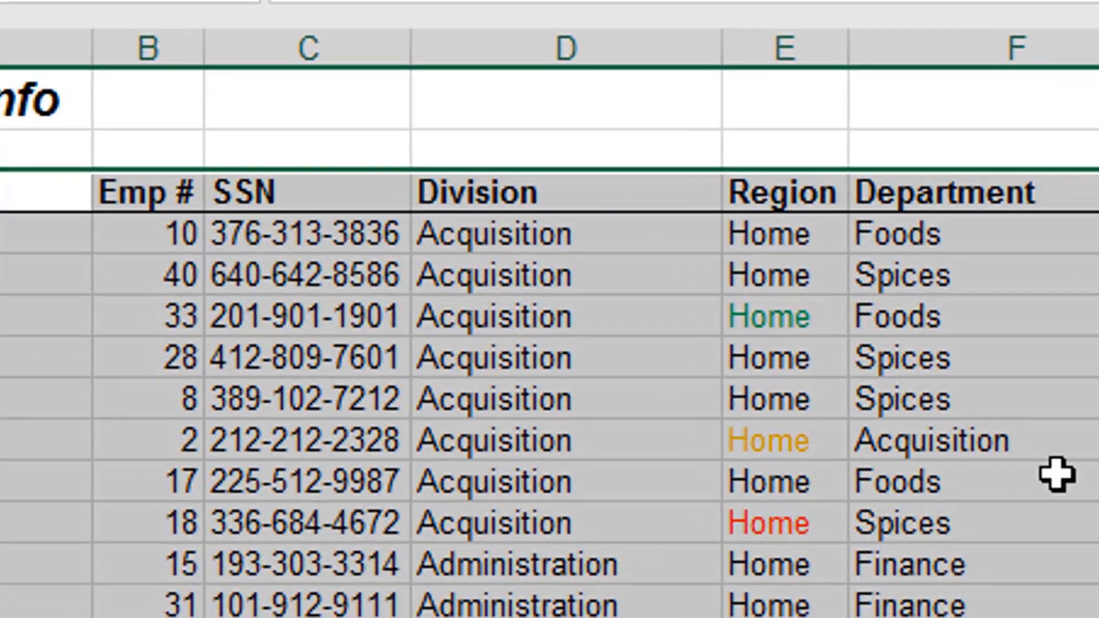
pyautogui.click(672, 426)
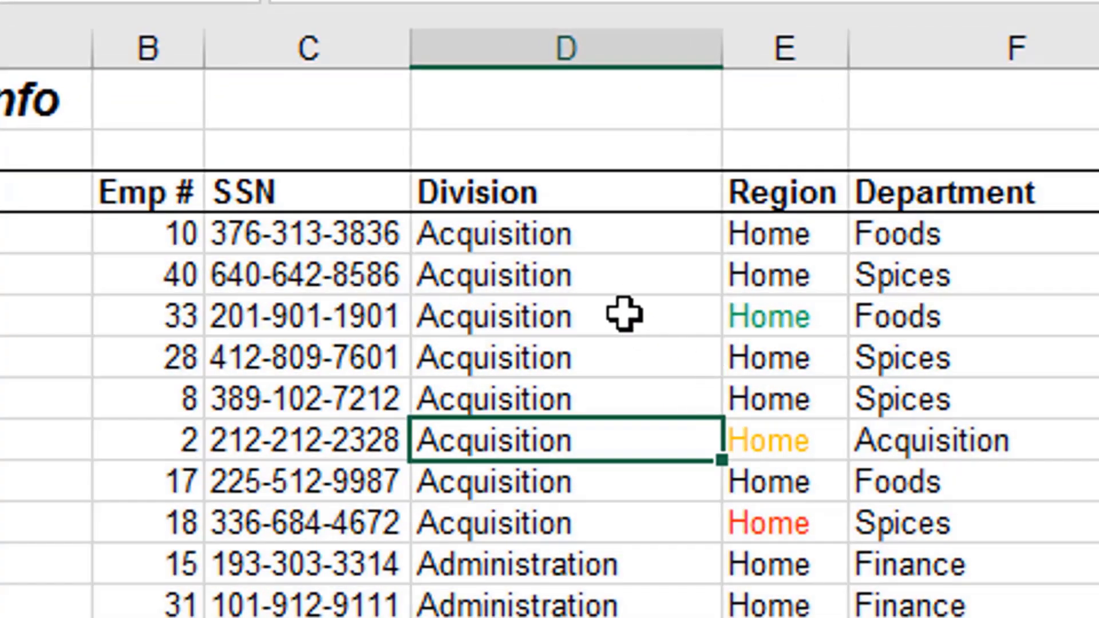
pyautogui.moveTo(614, 247); pyautogui.dragTo(595, 612)
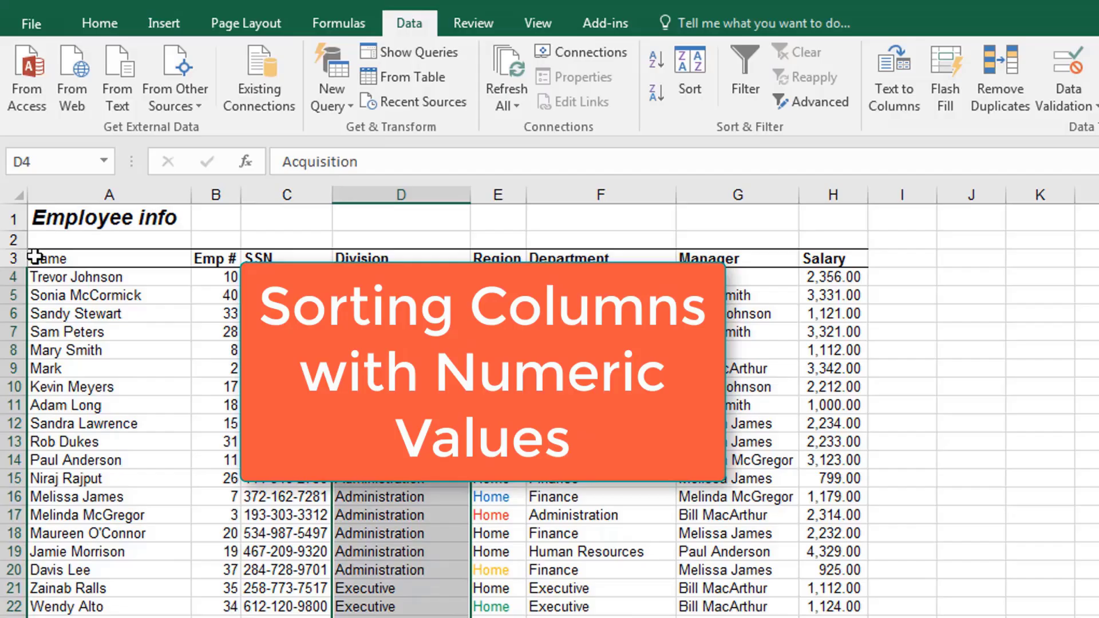
# Select the table from A3 and switch the sort key from Division to Salary, smallest first.
pyautogui.moveTo(36, 255); pyautogui.dragTo(829, 617)
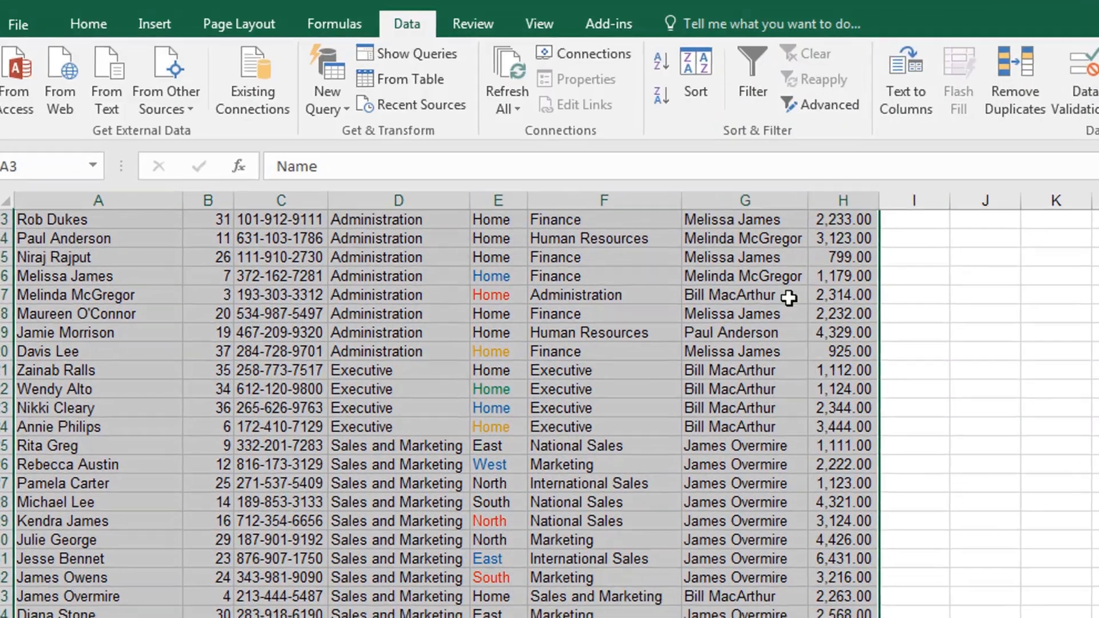
pyautogui.scroll(10, 788, 298)
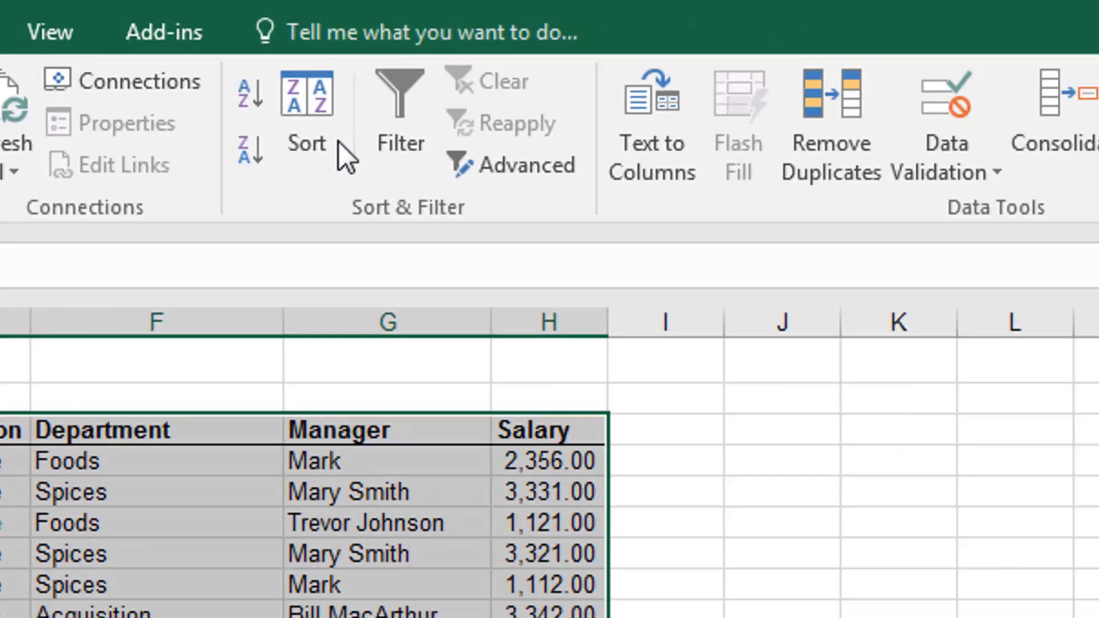
pyautogui.click(313, 142)
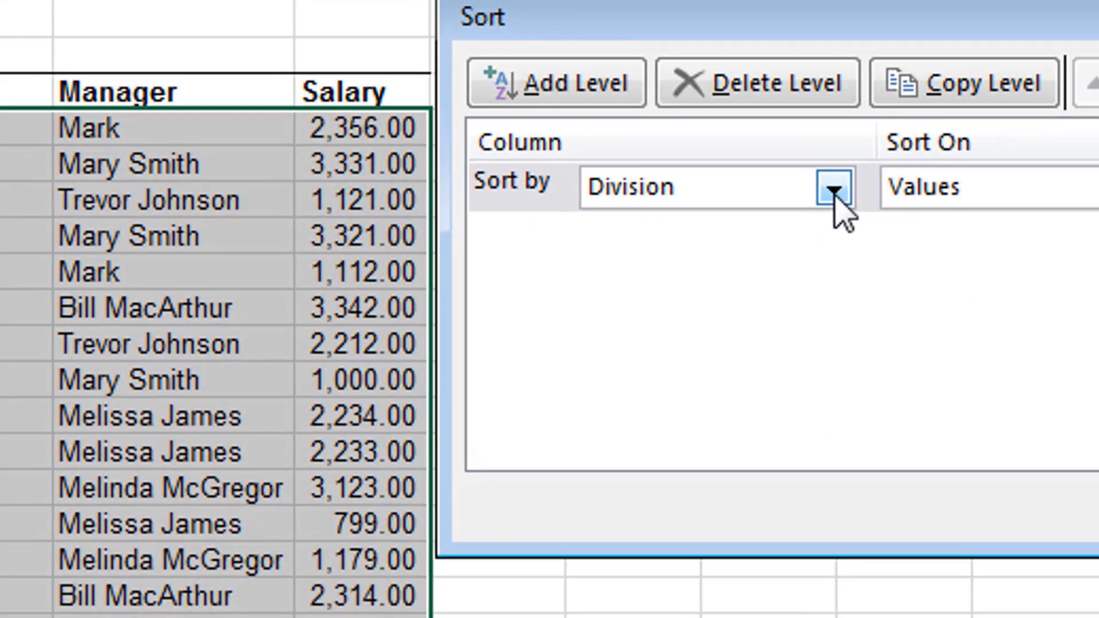
pyautogui.click(834, 195)
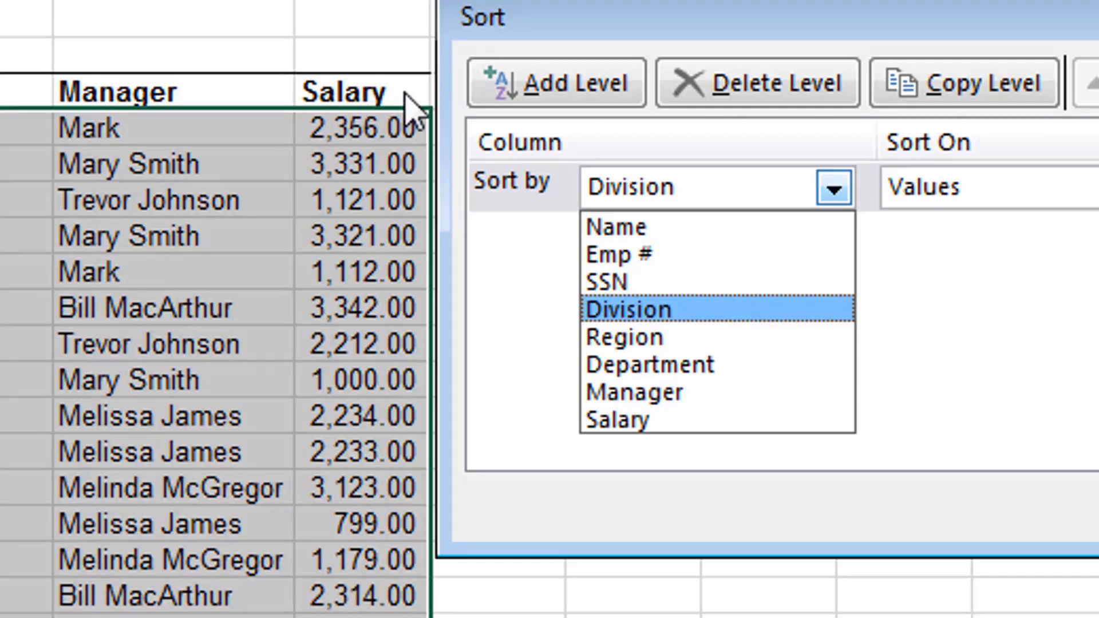
pyautogui.click(629, 420)
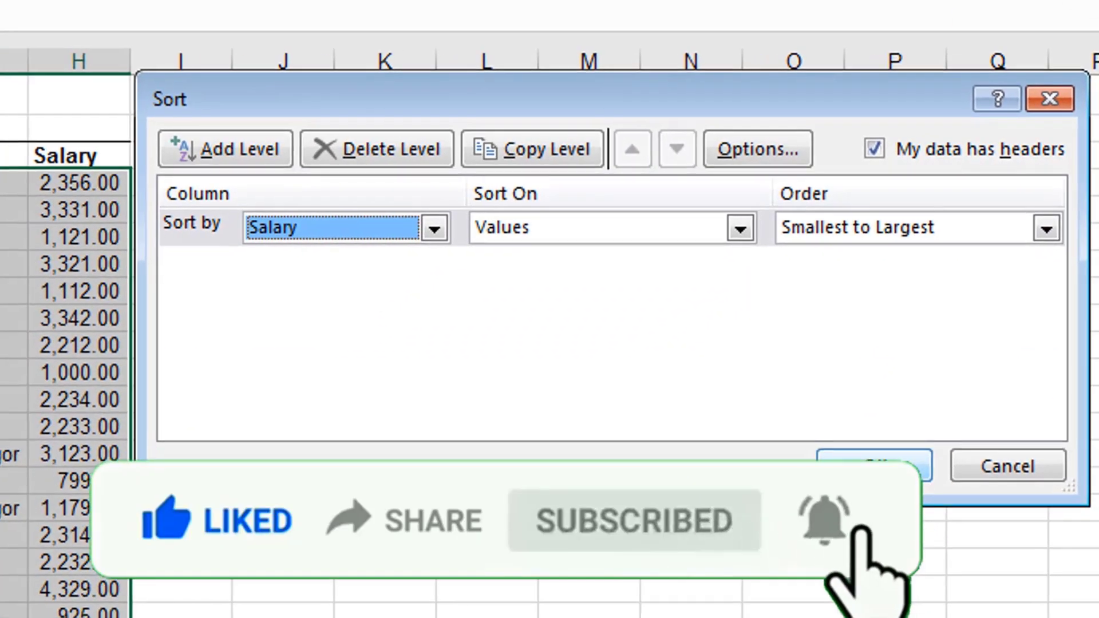
pyautogui.click(887, 464)
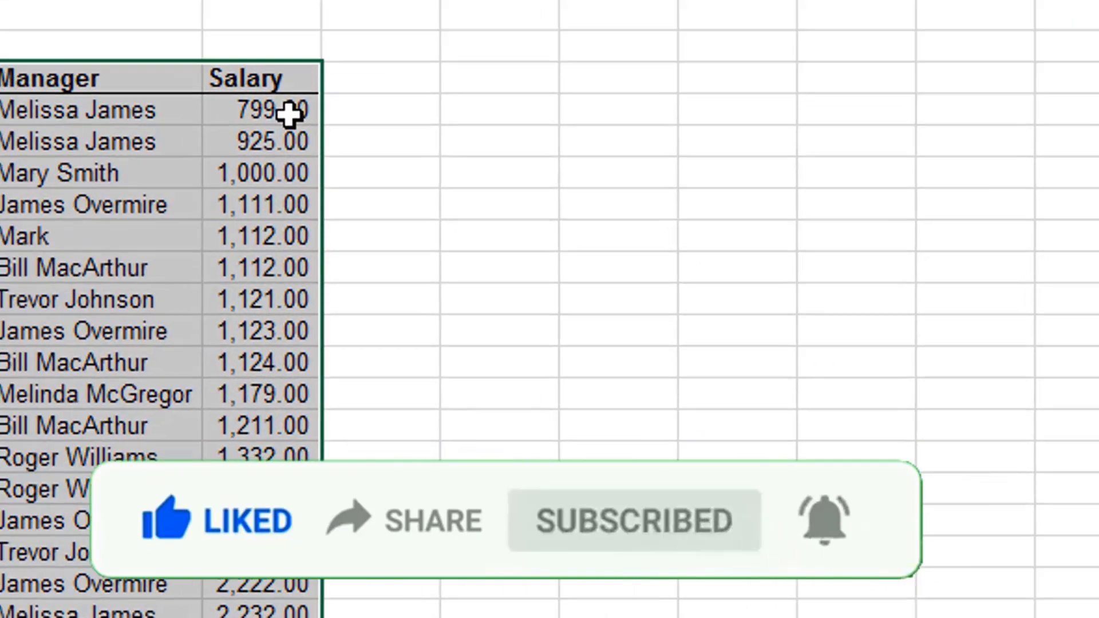
# Change the Salary sort order to Largest to Smallest, so 6,431.00 comes first.
pyautogui.scroll(-8, 401, 70)
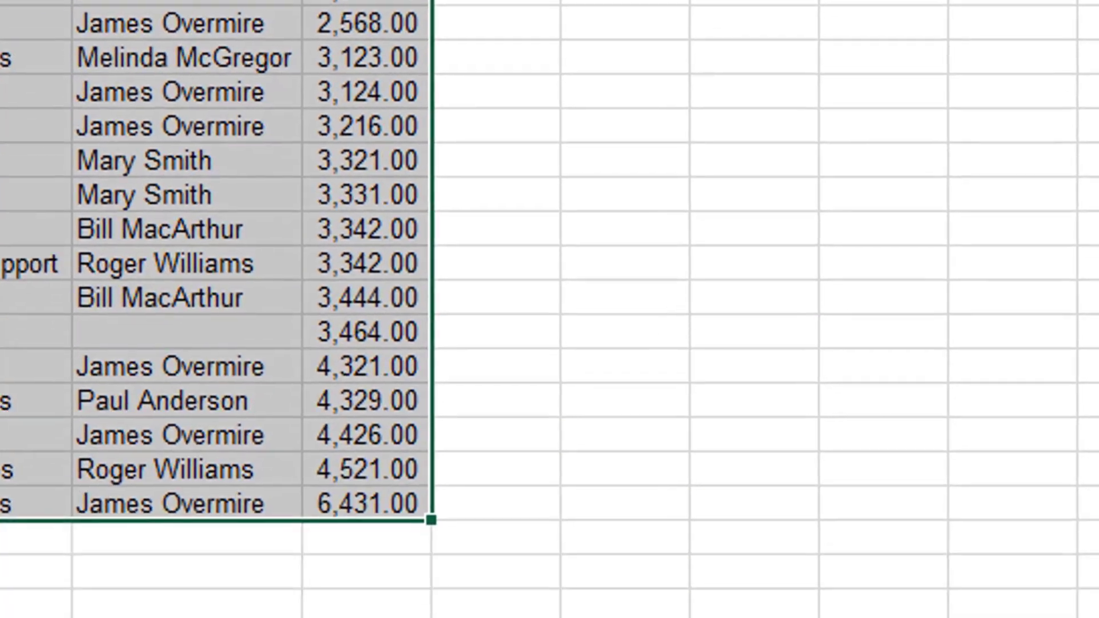
pyautogui.scroll(4, 401, 69)
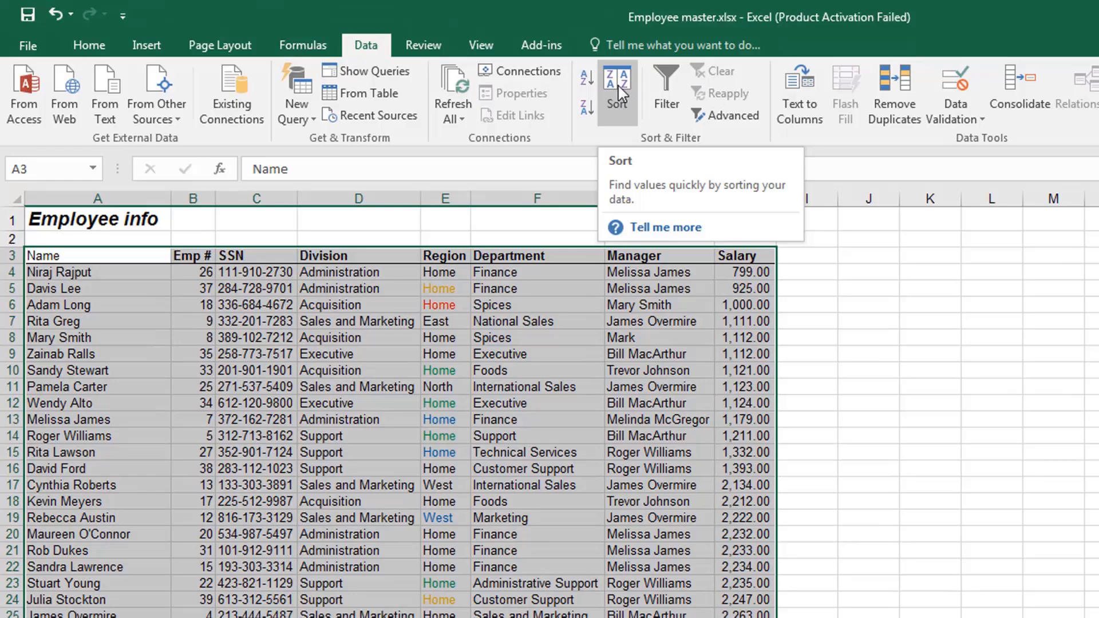
pyautogui.click(626, 60)
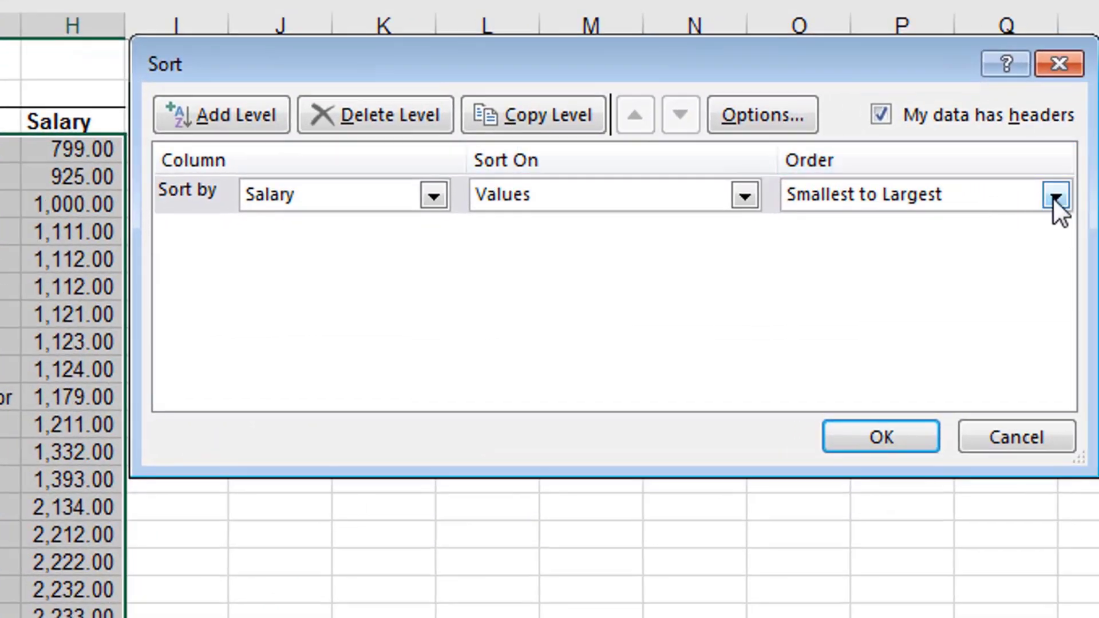
pyautogui.click(1055, 198)
pyautogui.click(936, 245)
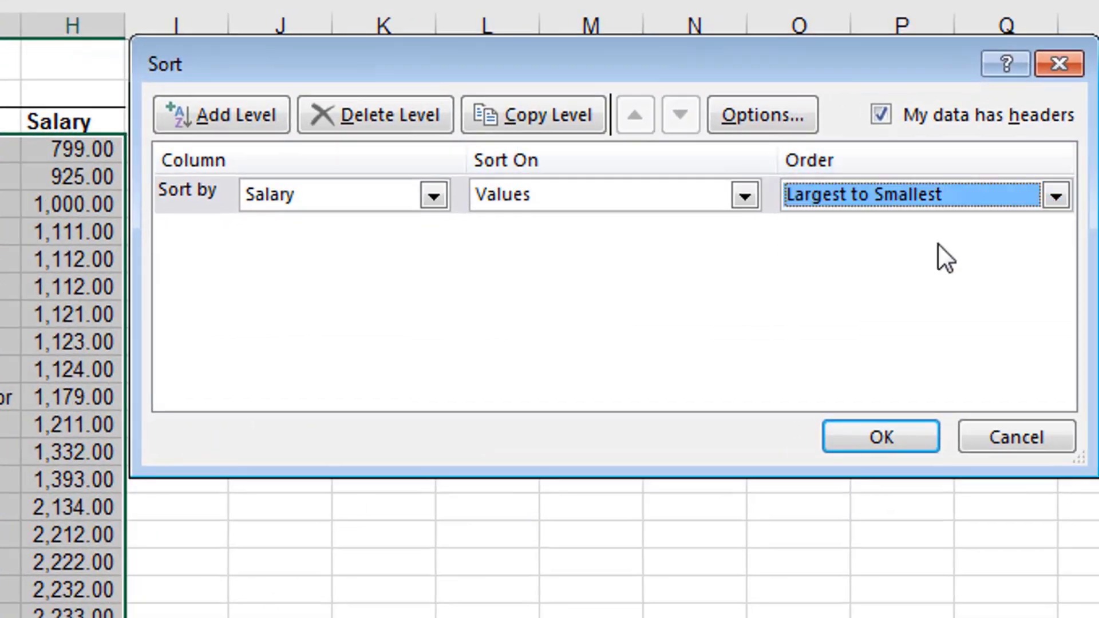
pyautogui.click(864, 431)
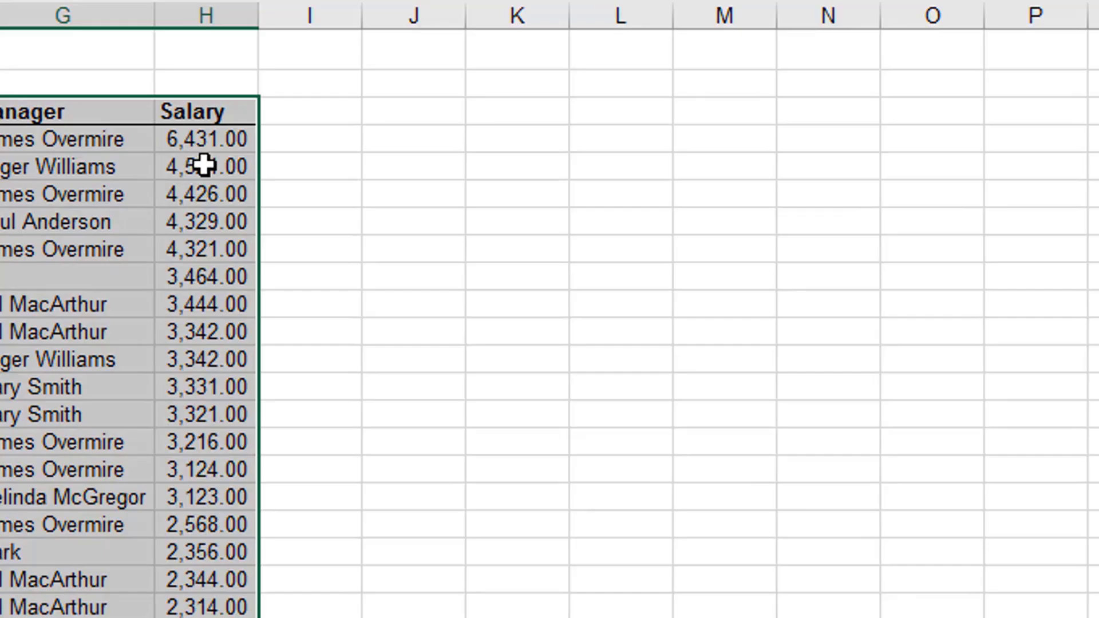
pyautogui.scroll(-10, 204, 166)
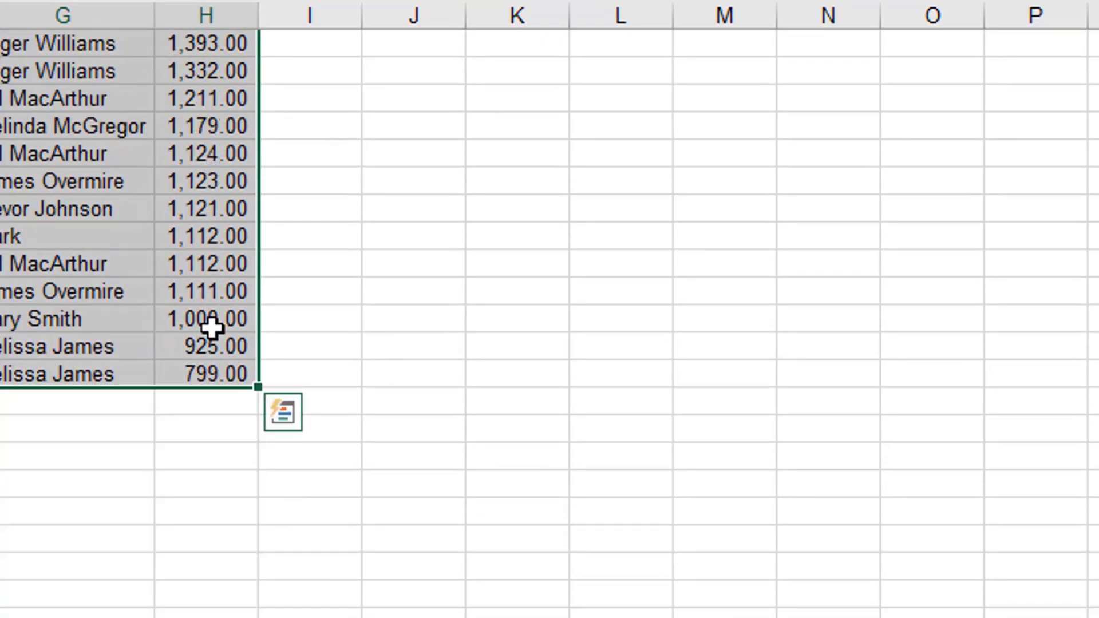
pyautogui.scroll(10, 244, 406)
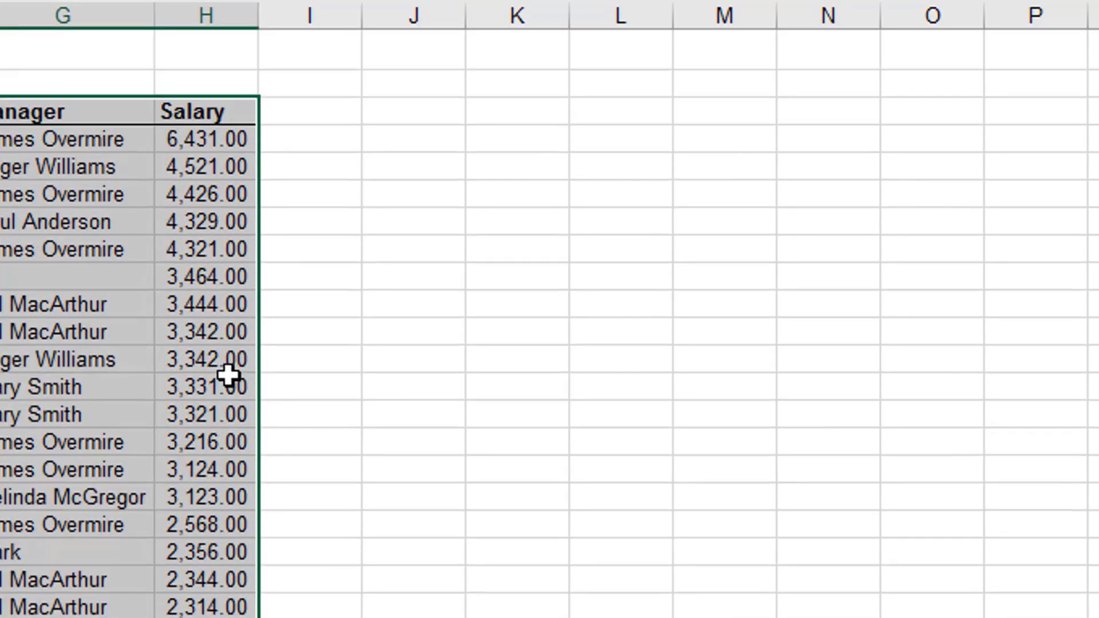